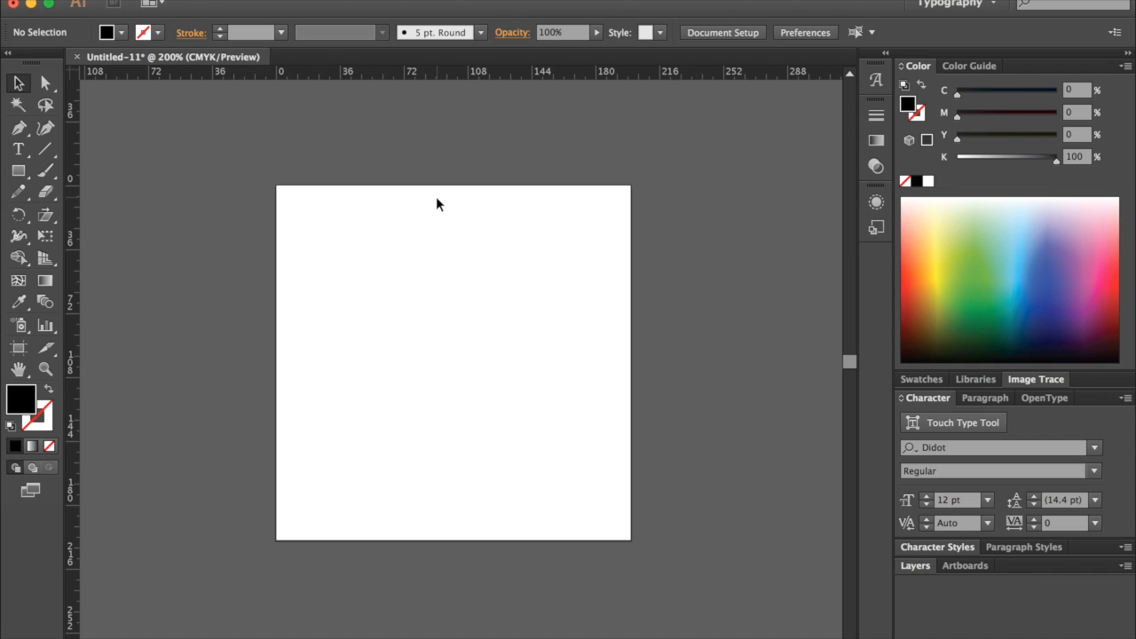
# - Add the letter E as Didot Regular point text and scale it up to about 216 pt to nearly fill the artboard
pyautogui.click(18, 149)
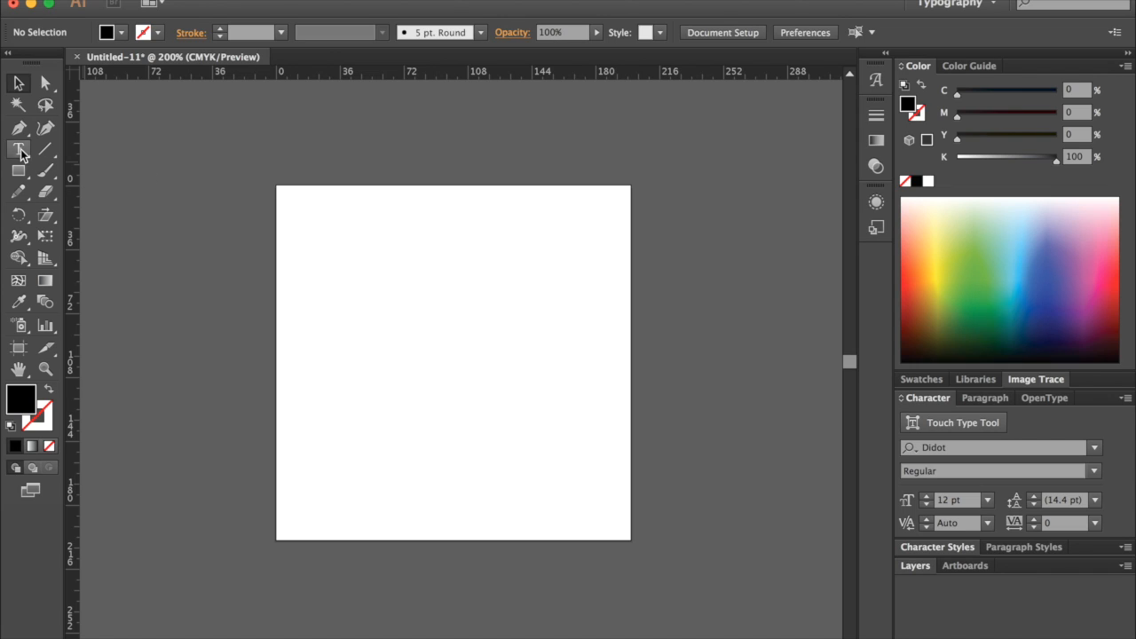
pyautogui.click(434, 335)
pyautogui.write('E')
pyautogui.press('Escape')
pyautogui.moveTo(447, 349); pyautogui.dragTo(563, 363)
# - Convert the E to outlines and center it horizontally and vertically on the artboard
pyautogui.click(262, 2)
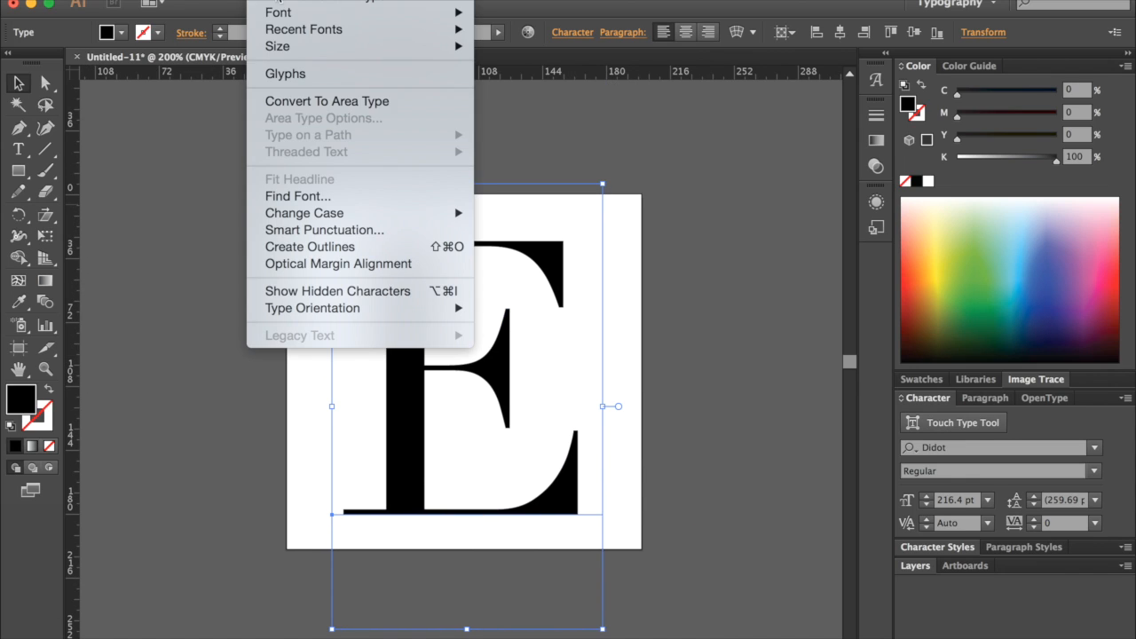
pyautogui.click(306, 247)
pyautogui.press('Return')
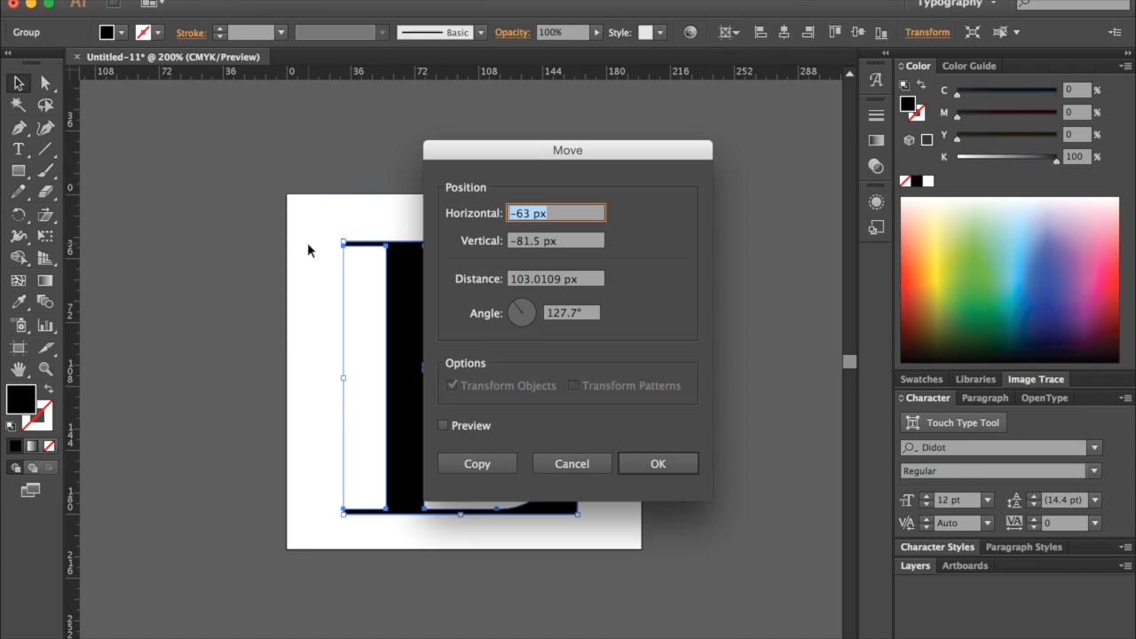
pyautogui.click(654, 465)
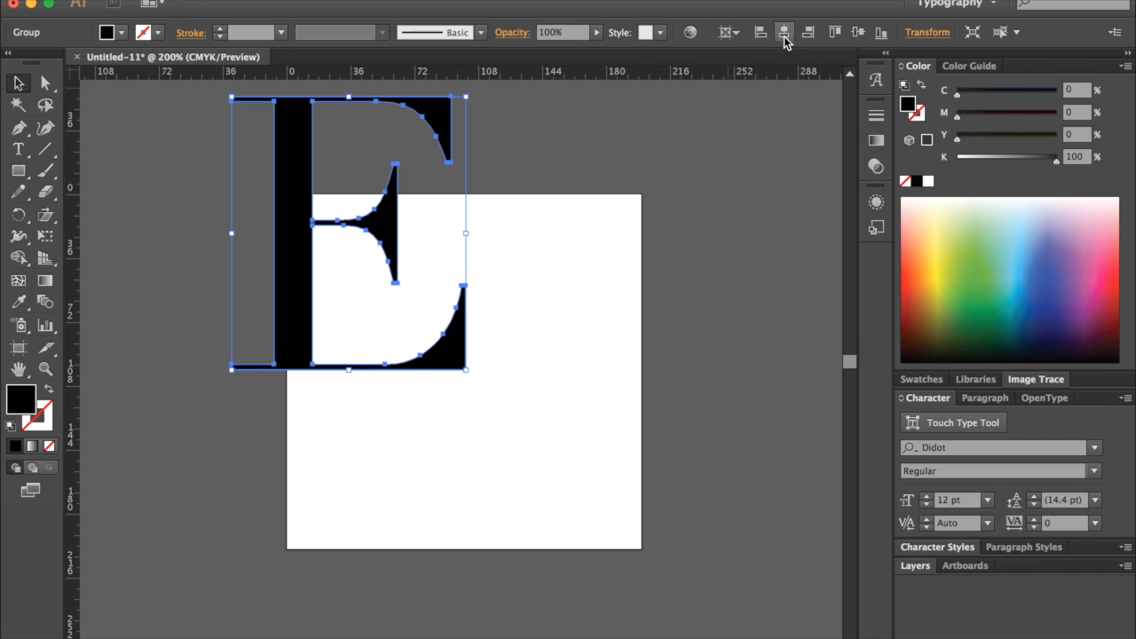
pyautogui.click(784, 32)
pyautogui.click(858, 32)
pyautogui.click(734, 259)
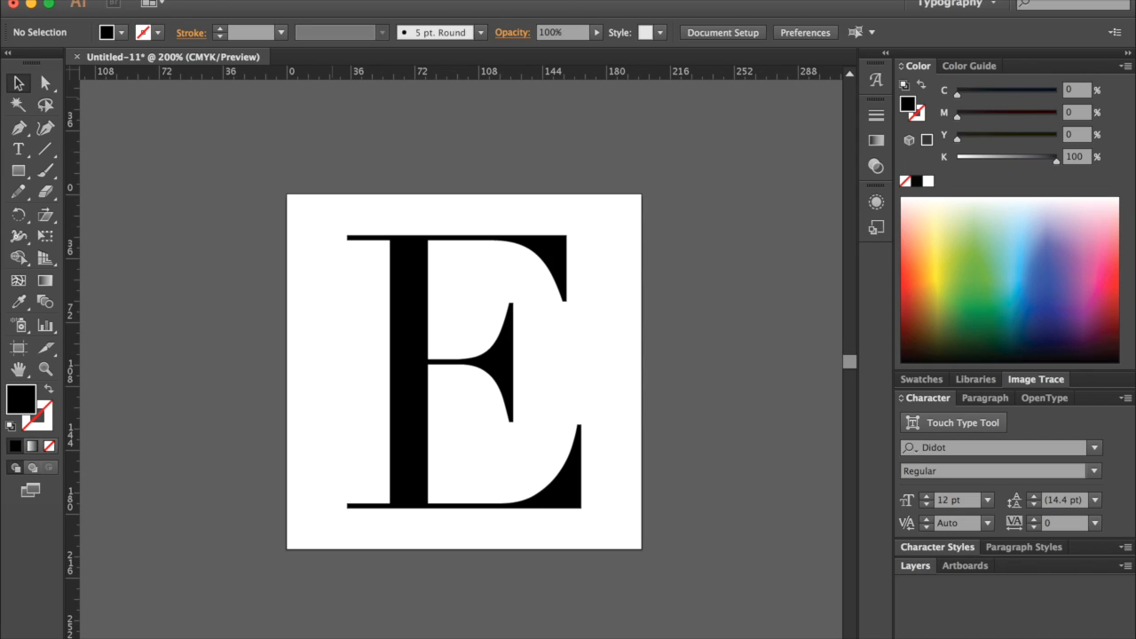
# - Set up a web export of the artboard as PNG-24 with transparency enabled
pyautogui.click(134, 0)
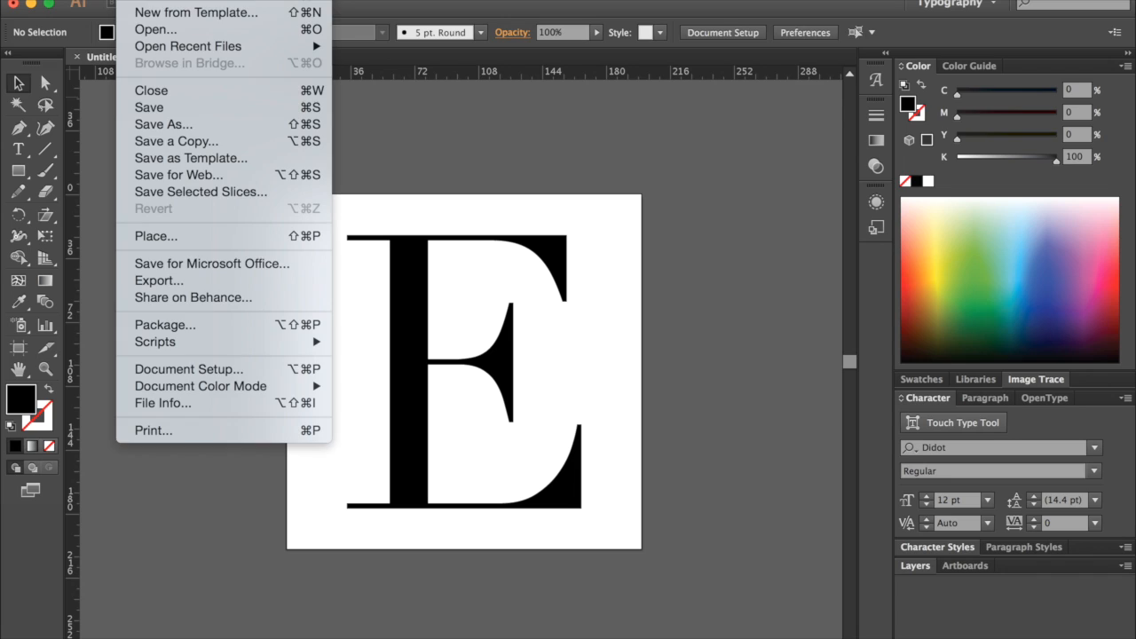
pyautogui.click(189, 173)
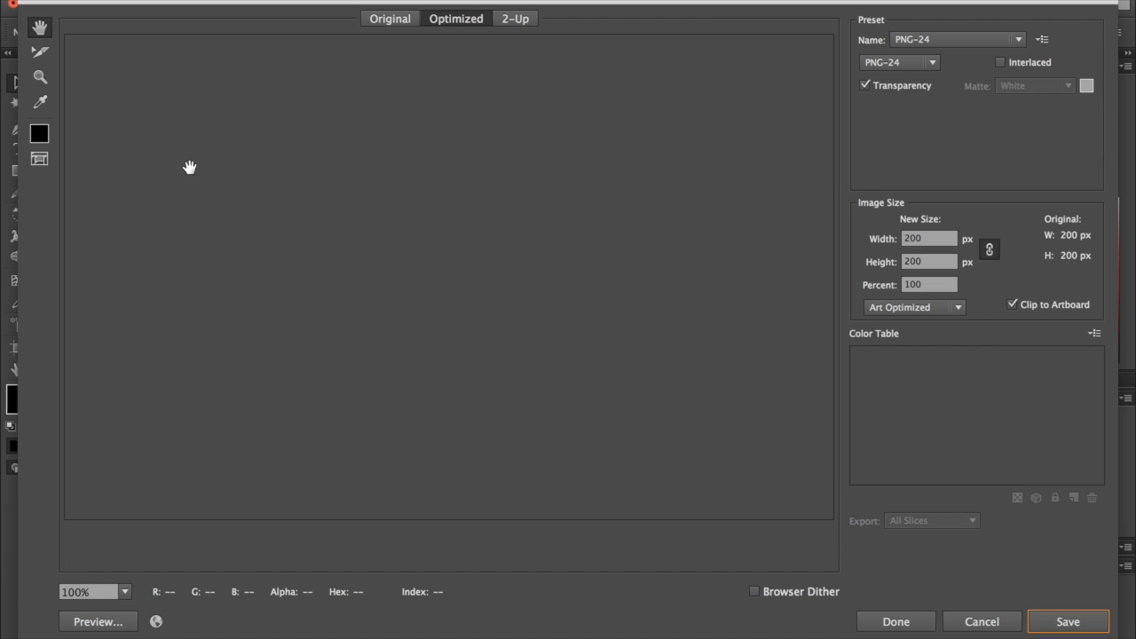
pyautogui.click(880, 70)
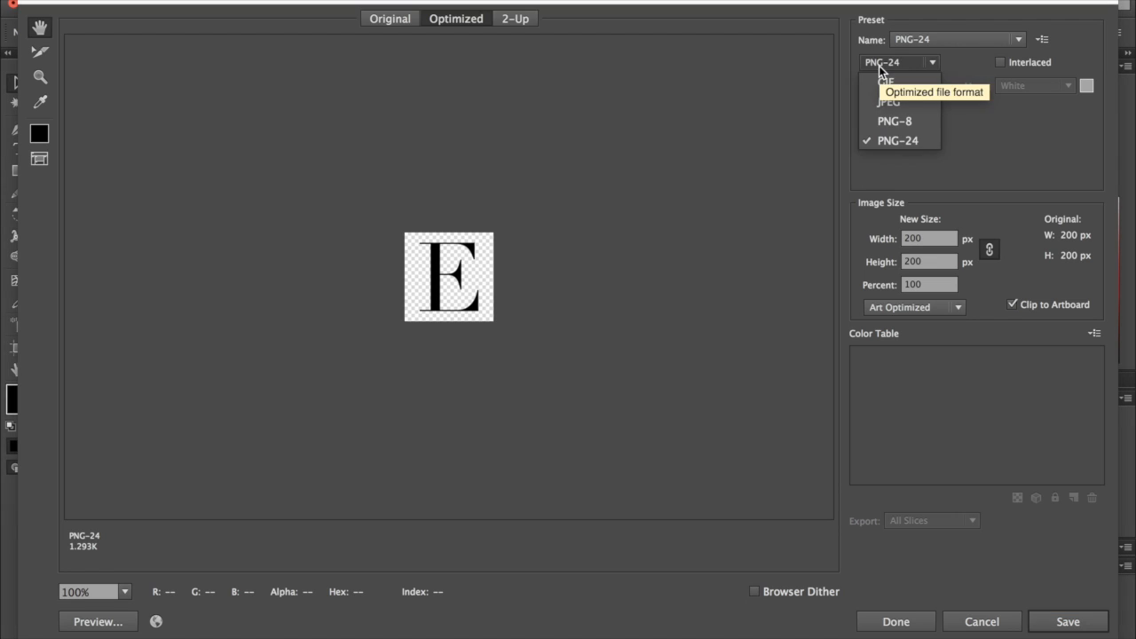
pyautogui.click(892, 142)
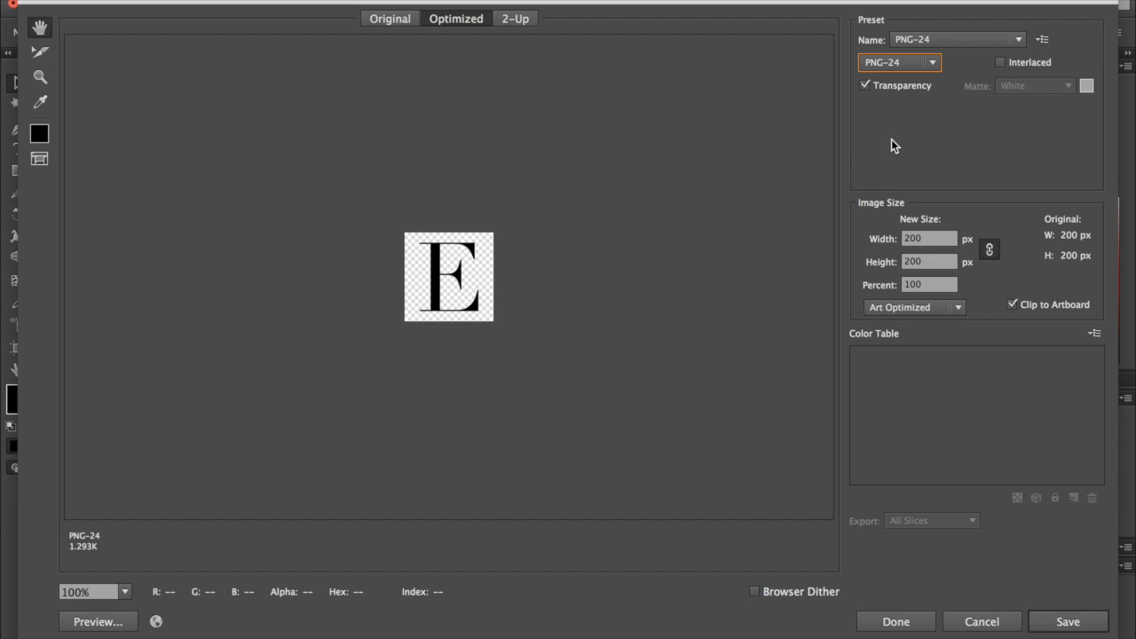
pyautogui.click(869, 89)
pyautogui.click(870, 89)
# - Save the exported PNG to the Desktop as Emily-Wells-Design-Favicon
pyautogui.press('Return')
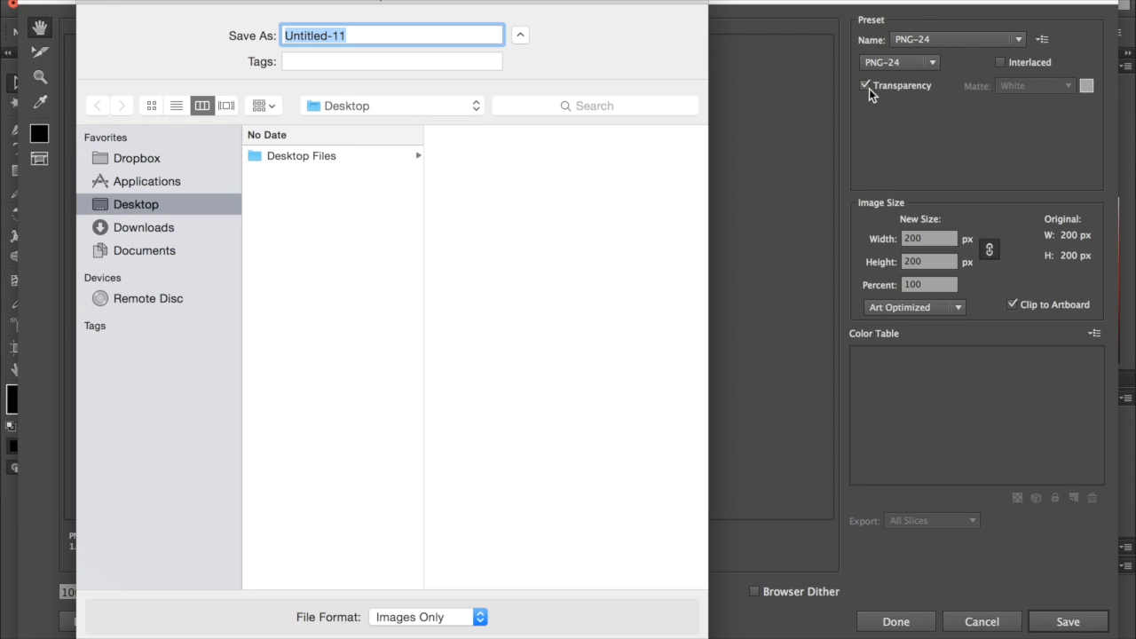
pyautogui.write('Emily-Wells-Design-Favicon')
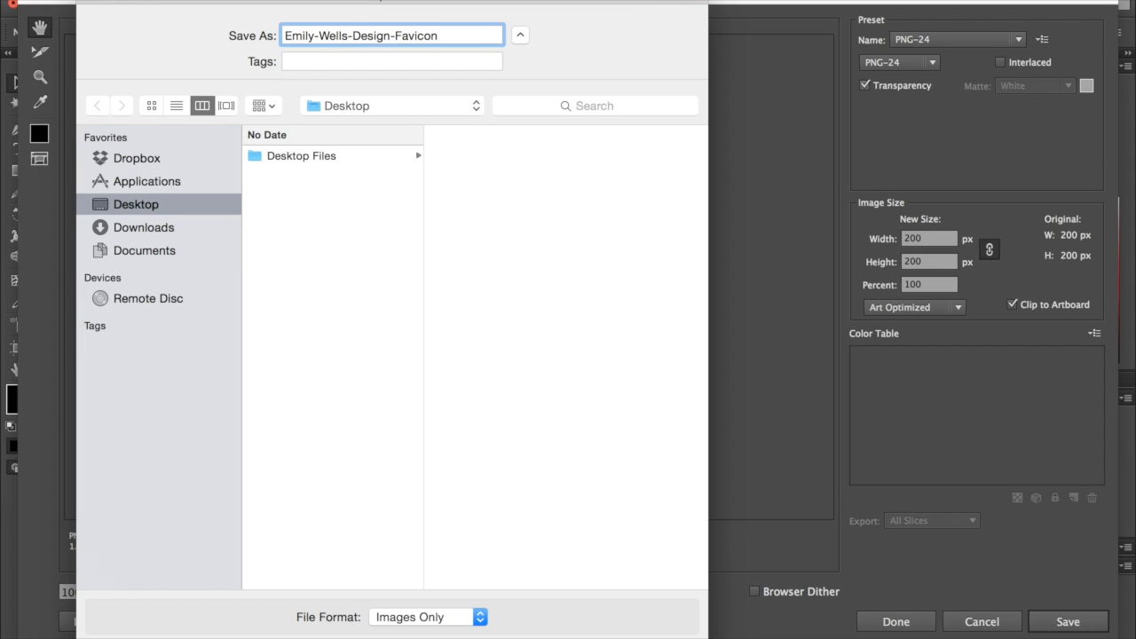
pyautogui.press('Return')
# - Switch to Google Chrome, view the open favicon-generator.org page and search Google for "favicon generator" in a new tab
pyautogui.moveTo(391, 636)
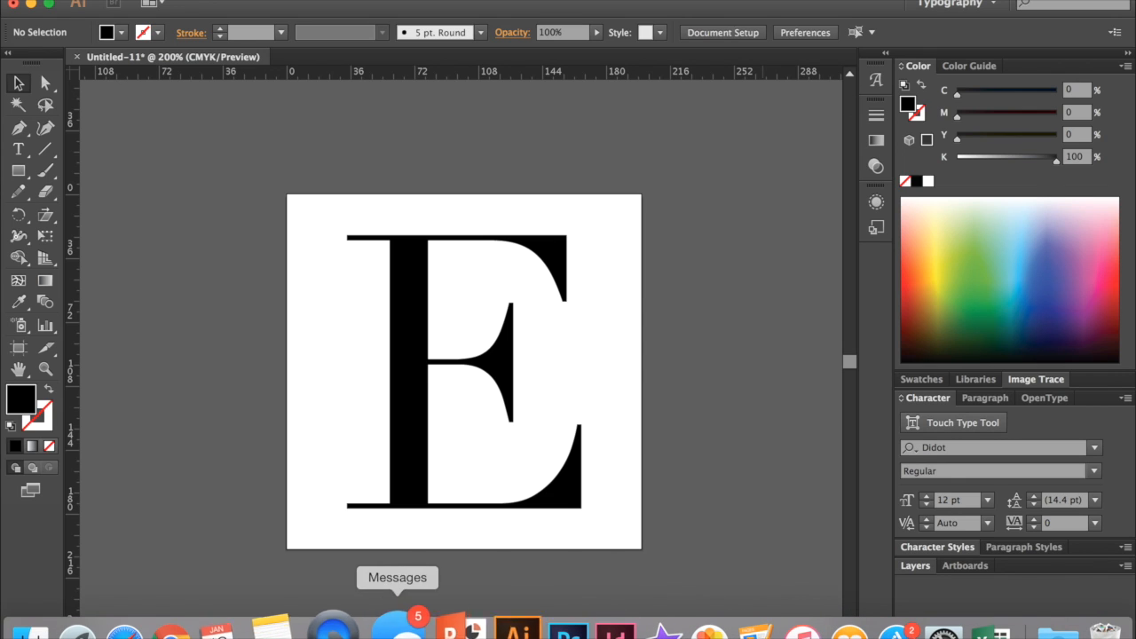
pyautogui.click(207, 631)
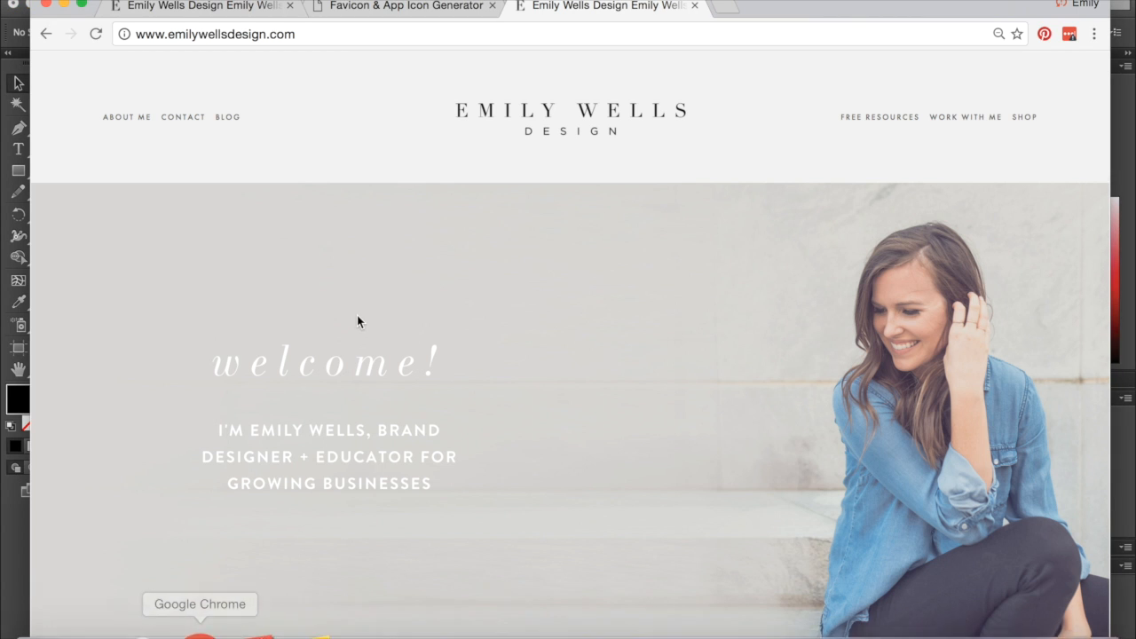
pyautogui.click(368, 7)
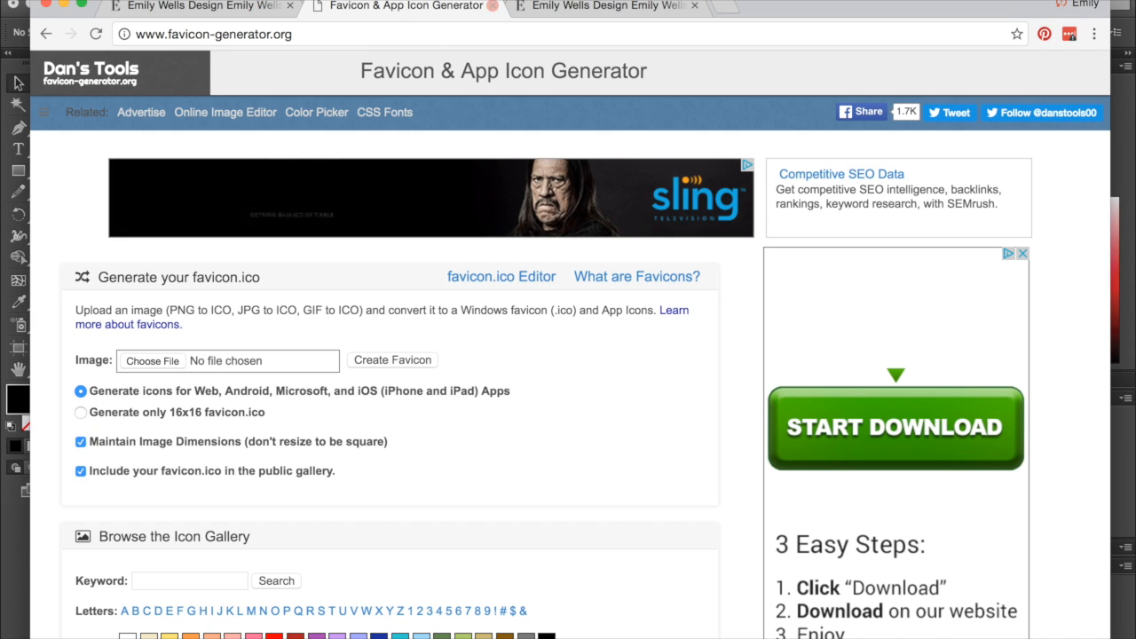
pyautogui.press('super+t')
pyautogui.write('fav')
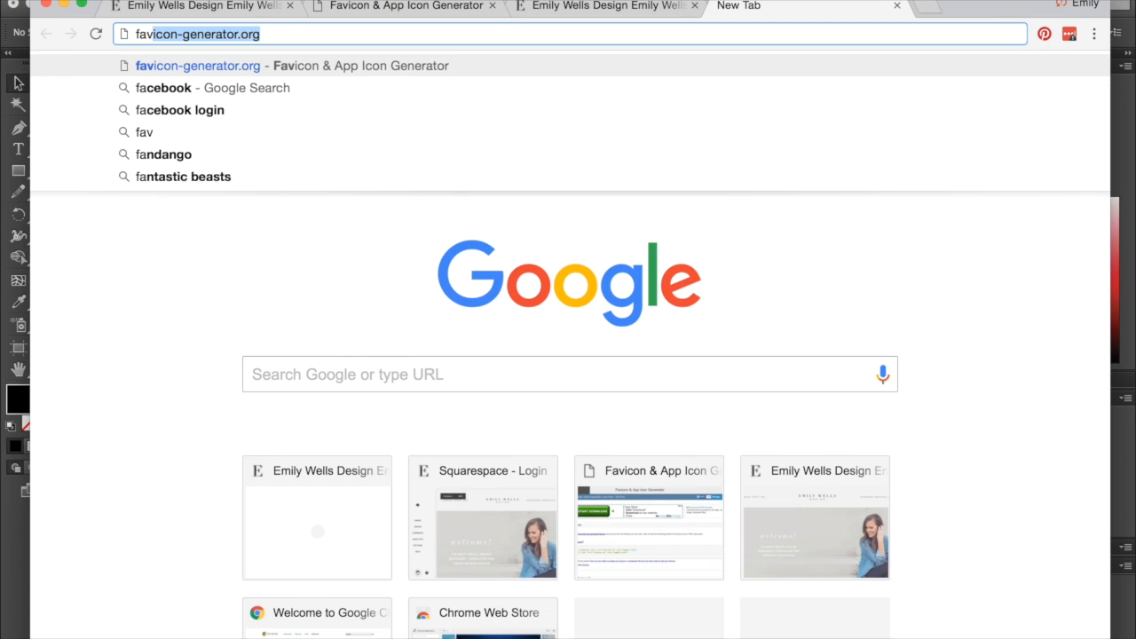
pyautogui.write('icon generator')
pyautogui.press('Return')
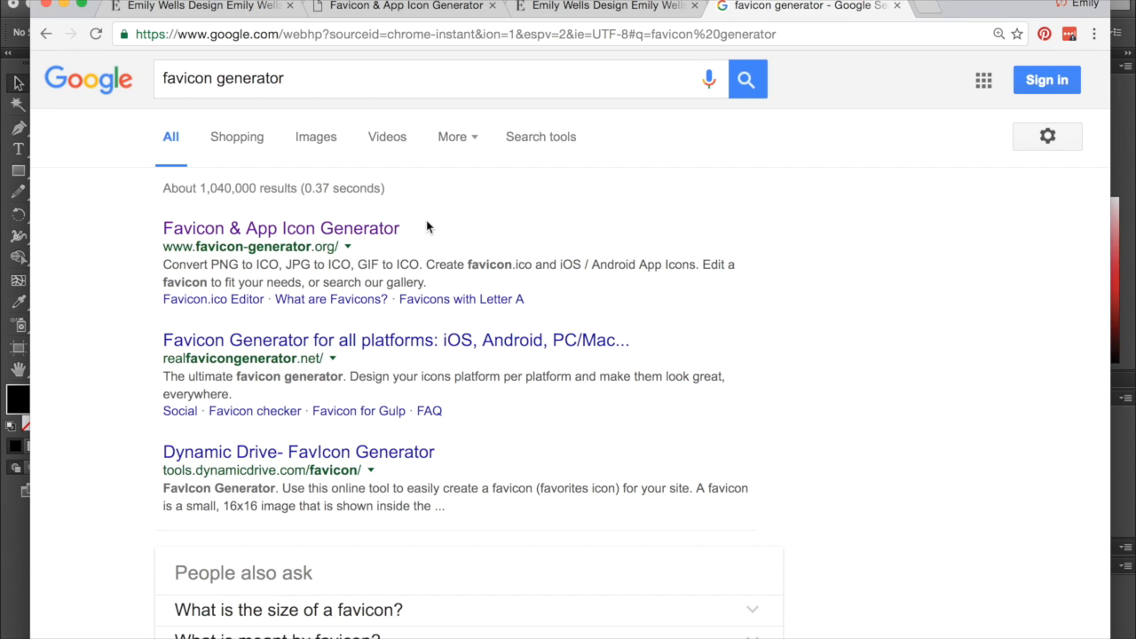
# - On favicon-generator.org, choose to generate only a 16x16 favicon.ico and select Emily-Wells-Design-Favicon.png from the Desktop as the image
pyautogui.click(415, 7)
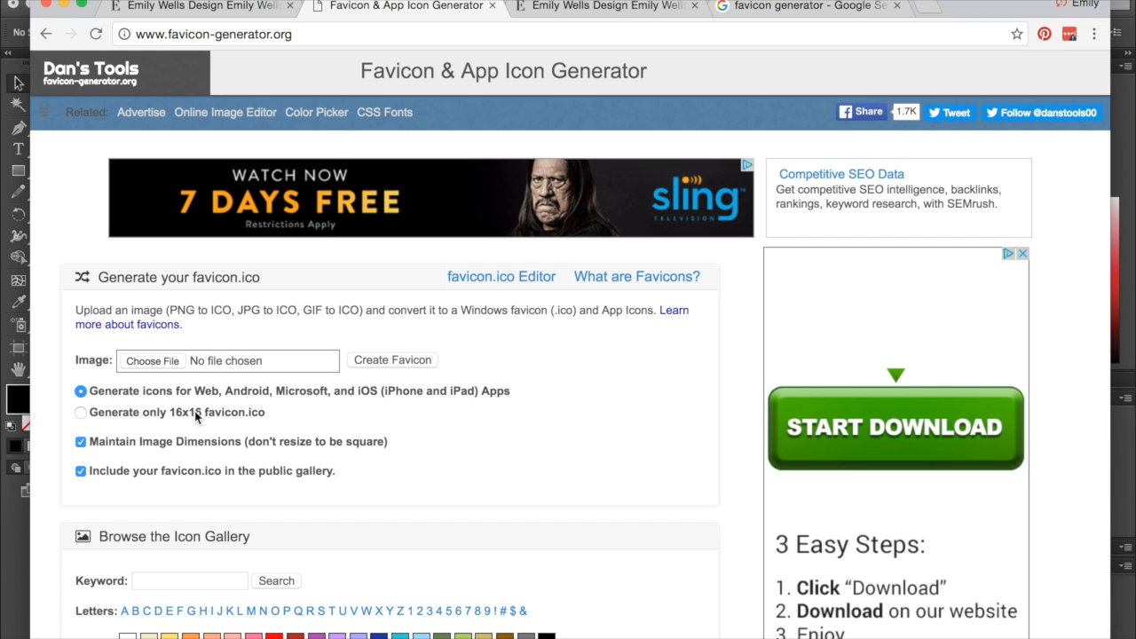
pyautogui.click(80, 414)
pyautogui.click(151, 361)
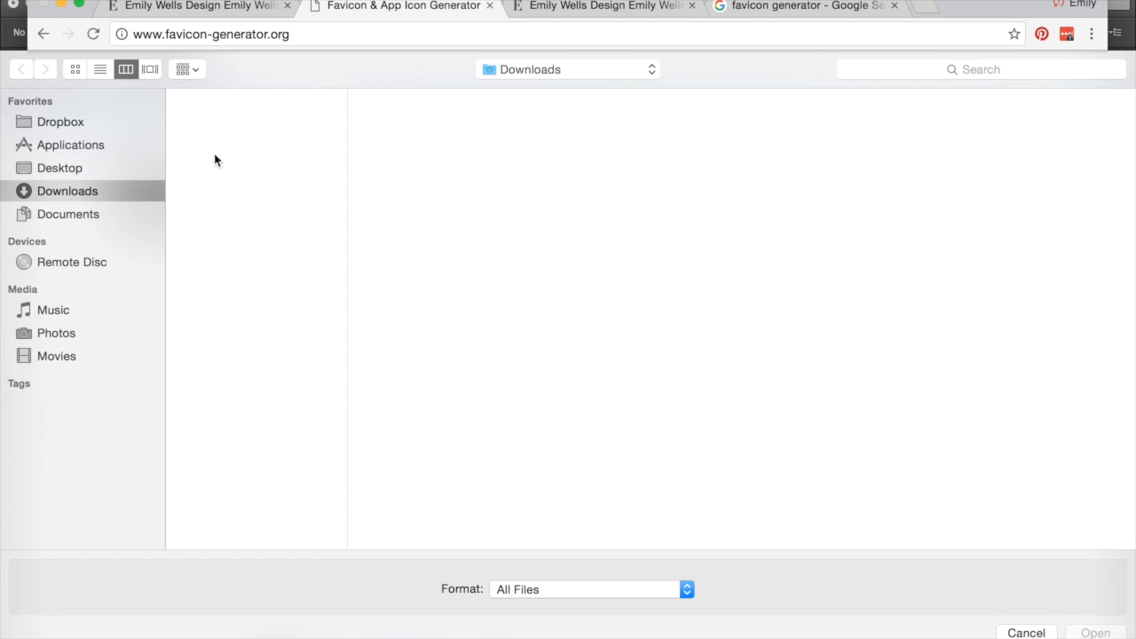
pyautogui.click(149, 167)
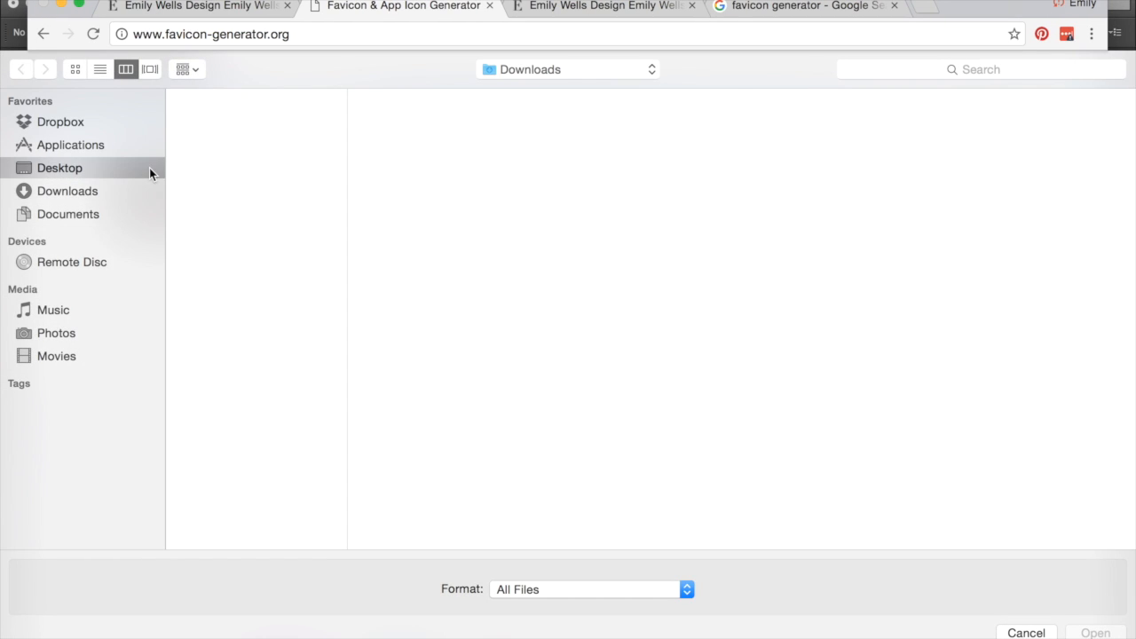
pyautogui.click(270, 135)
pyautogui.doubleClick(270, 136)
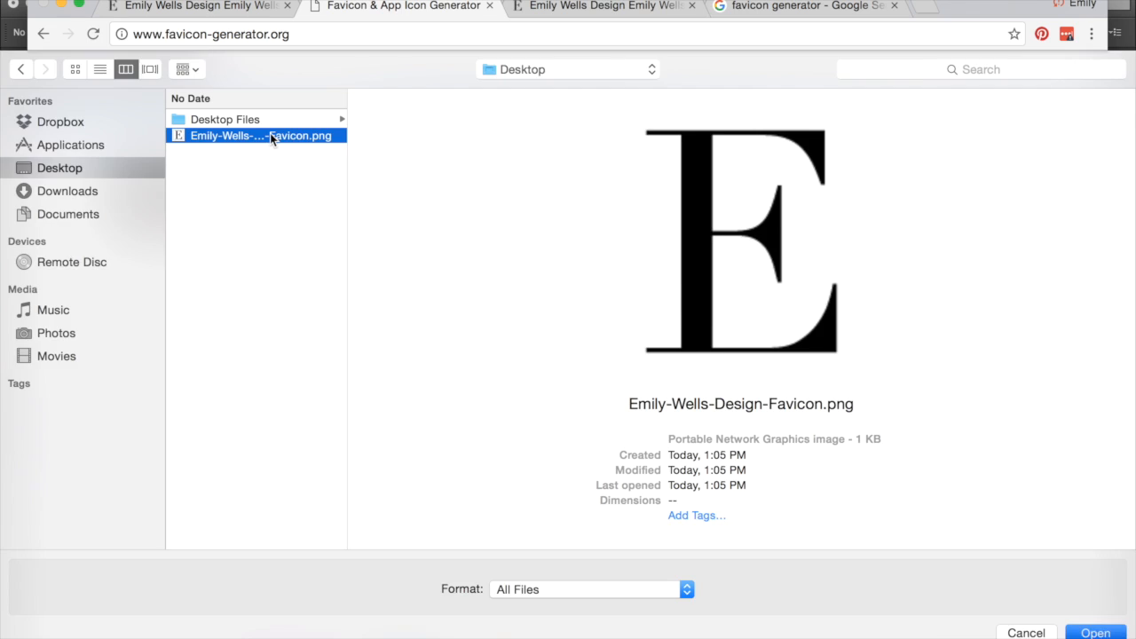
# - Create the favicon, dismiss the sharing request and download the generated favicon
pyautogui.click(405, 362)
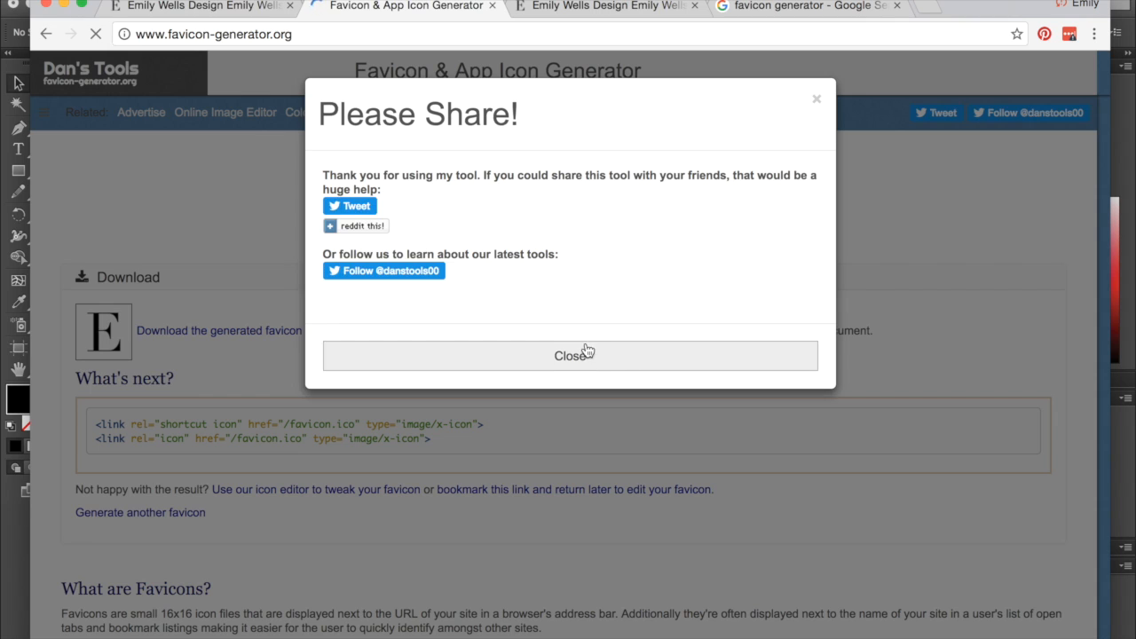
pyautogui.click(573, 357)
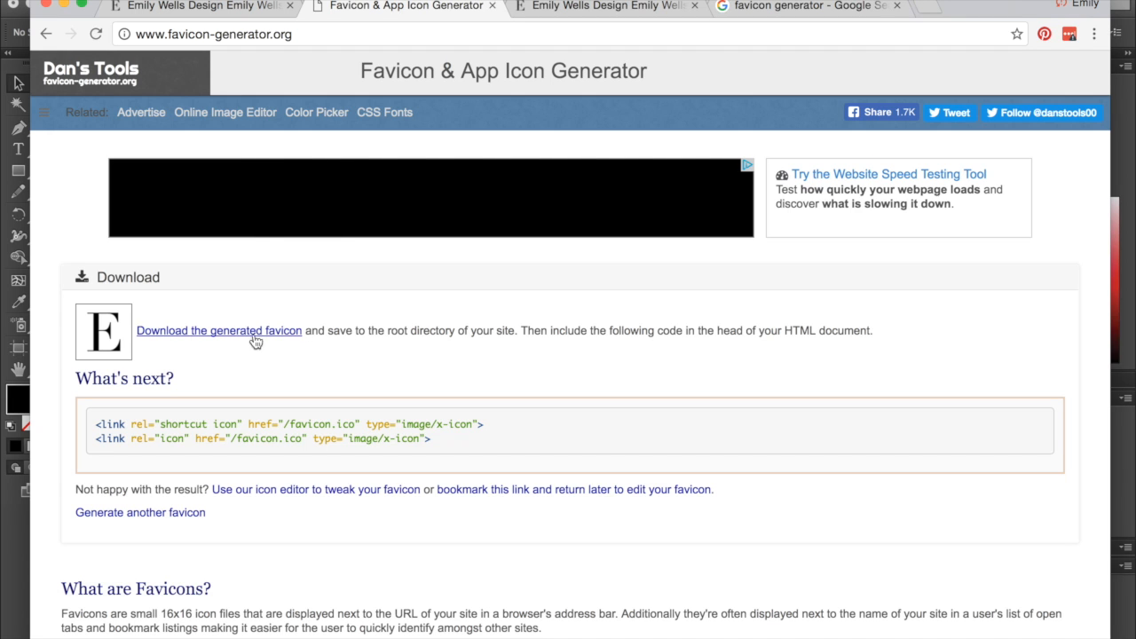
pyautogui.click(240, 340)
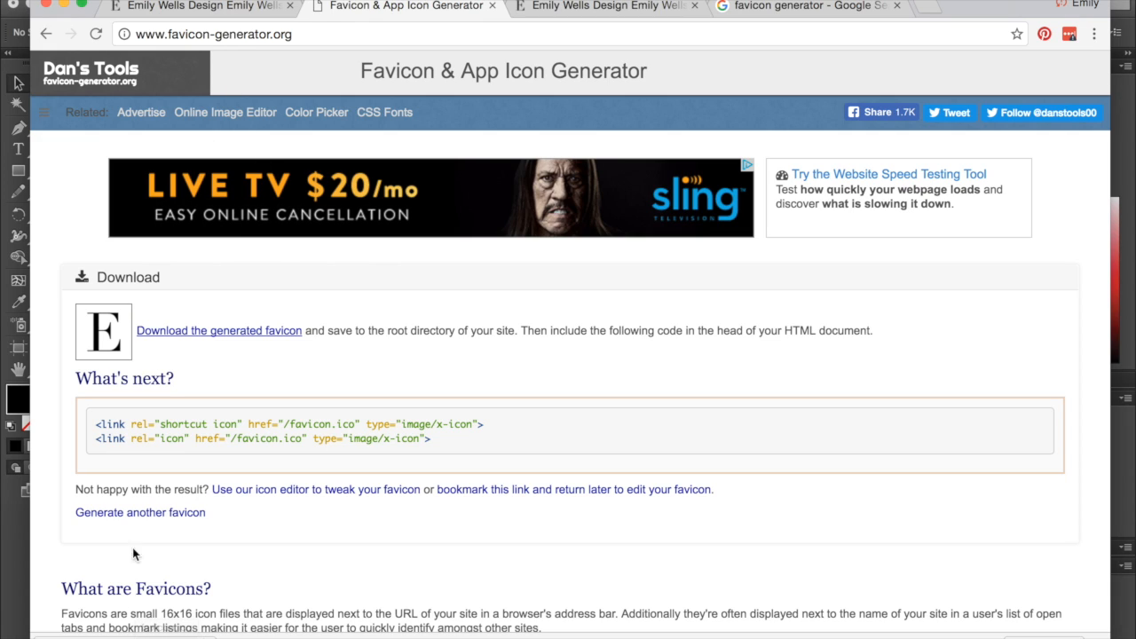
# - In the Squarespace site's Logo & Title design settings, delete the existing browser icon (favicon)
pyautogui.click(160, 8)
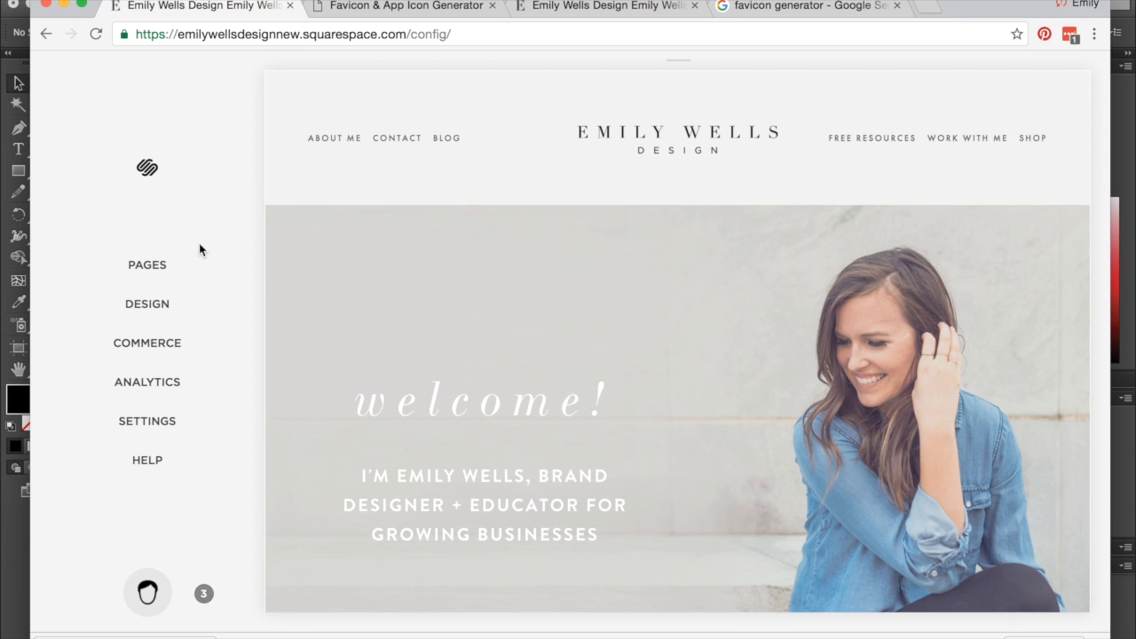
pyautogui.click(157, 307)
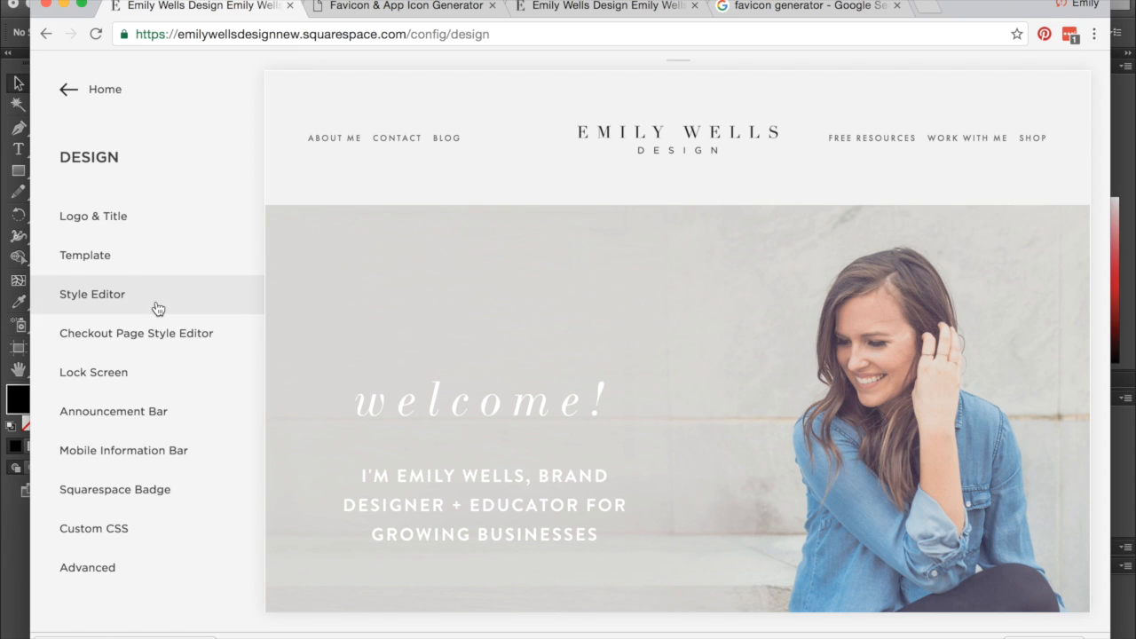
pyautogui.click(116, 220)
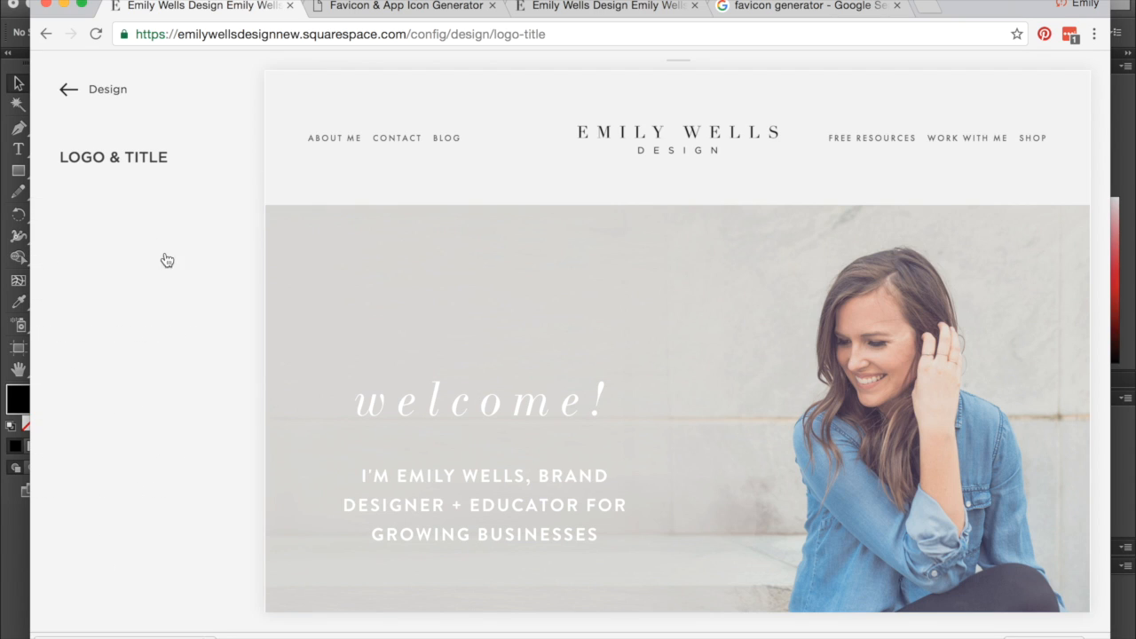
pyautogui.scroll(-5, 172, 381)
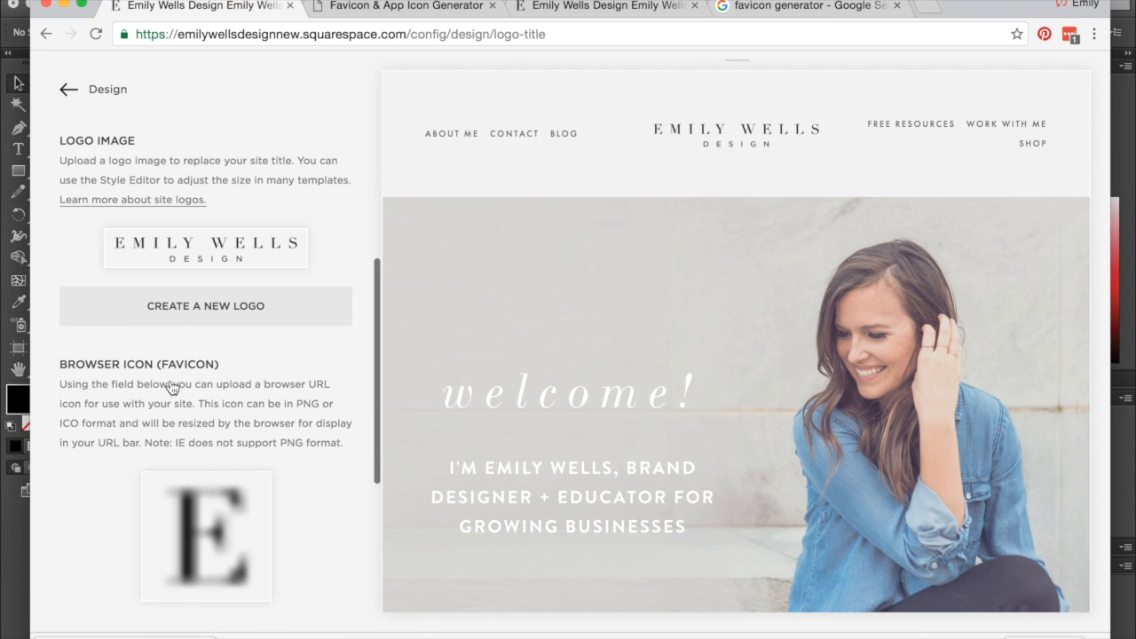
pyautogui.scroll(-2, 172, 388)
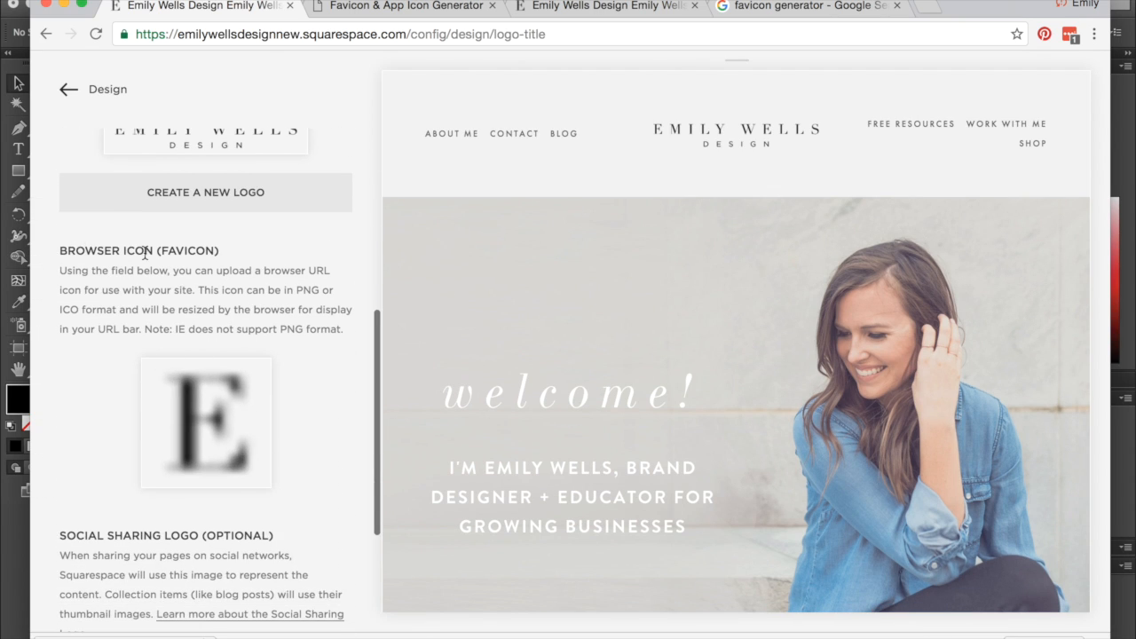
pyautogui.moveTo(284, 373)
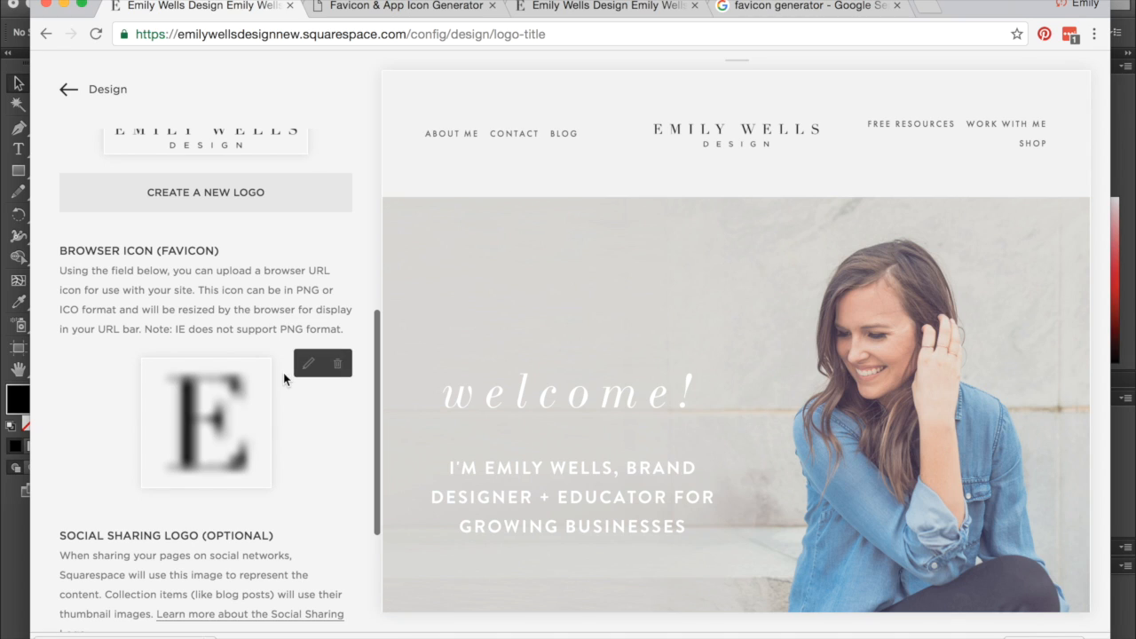
pyautogui.click(341, 375)
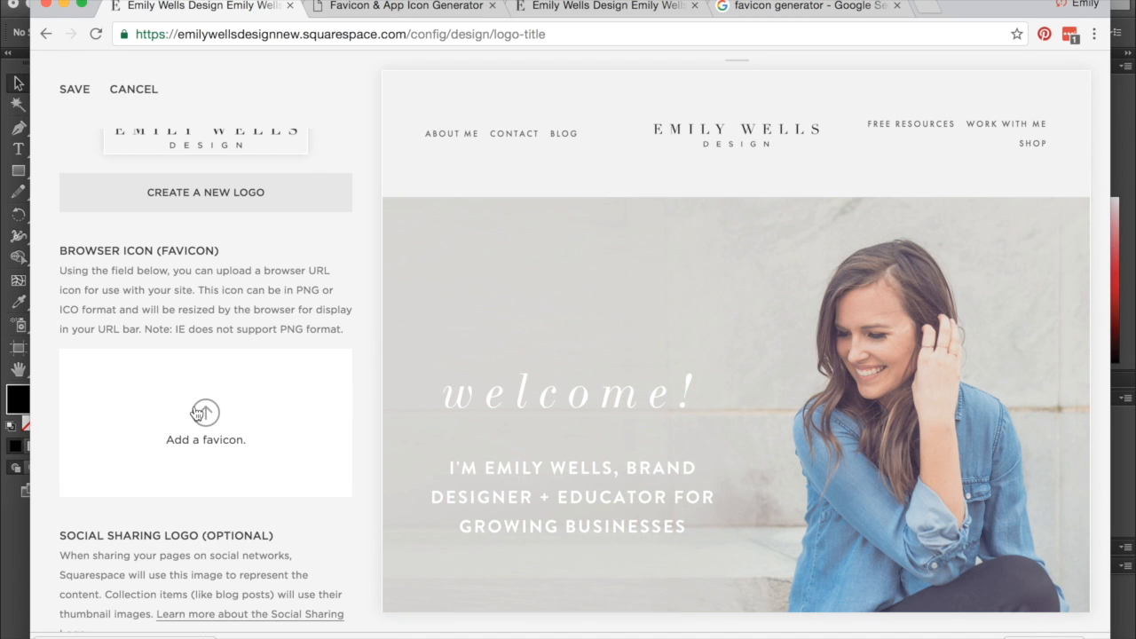
# - Upload favicon.ico from Downloads as the site's browser icon and save the settings
pyautogui.click(197, 413)
pyautogui.click(98, 190)
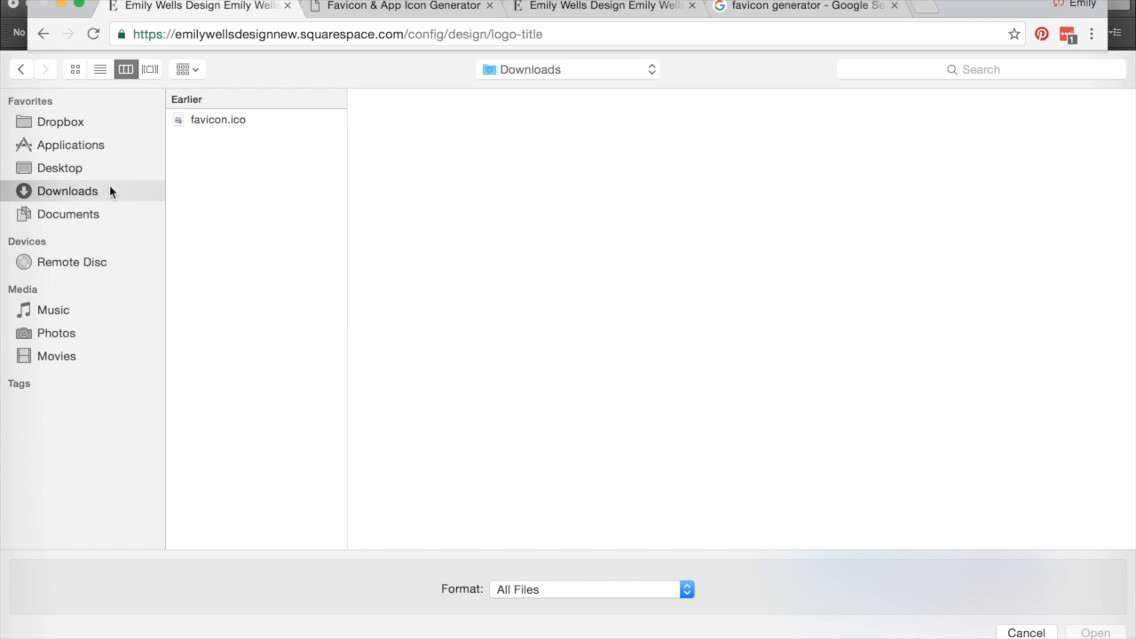
pyautogui.click(232, 120)
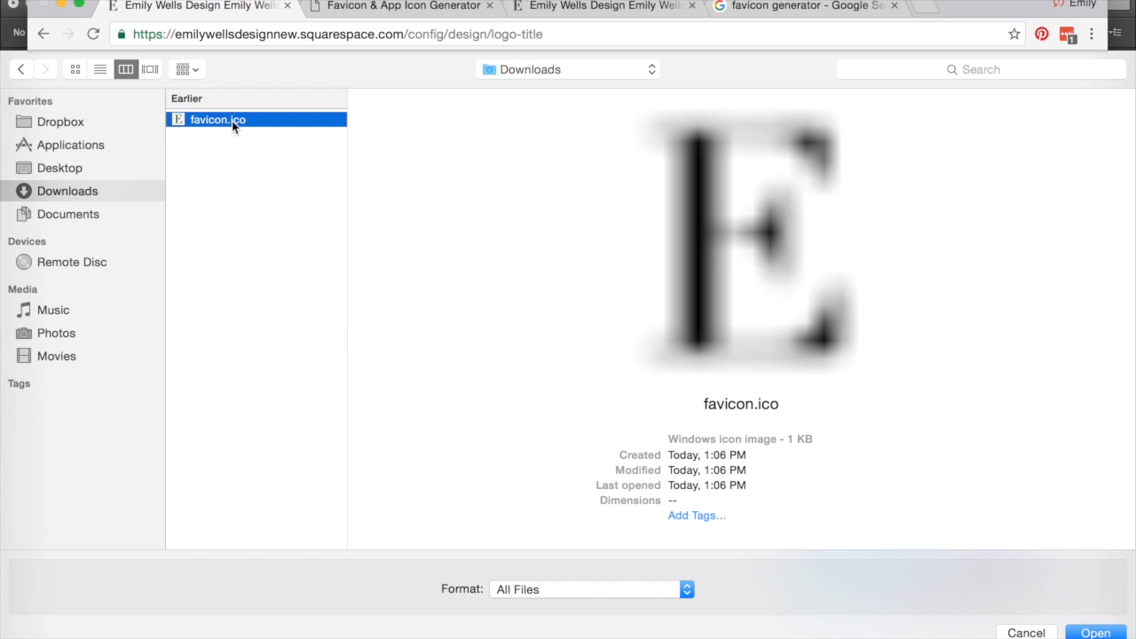
pyautogui.doubleClick(232, 121)
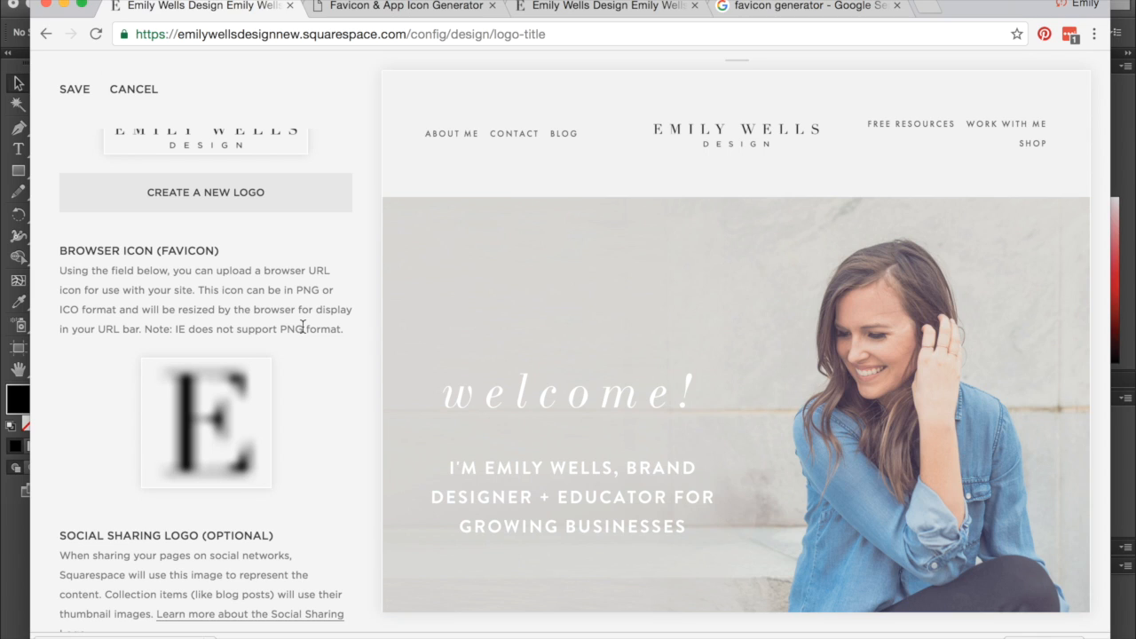
pyautogui.click(74, 90)
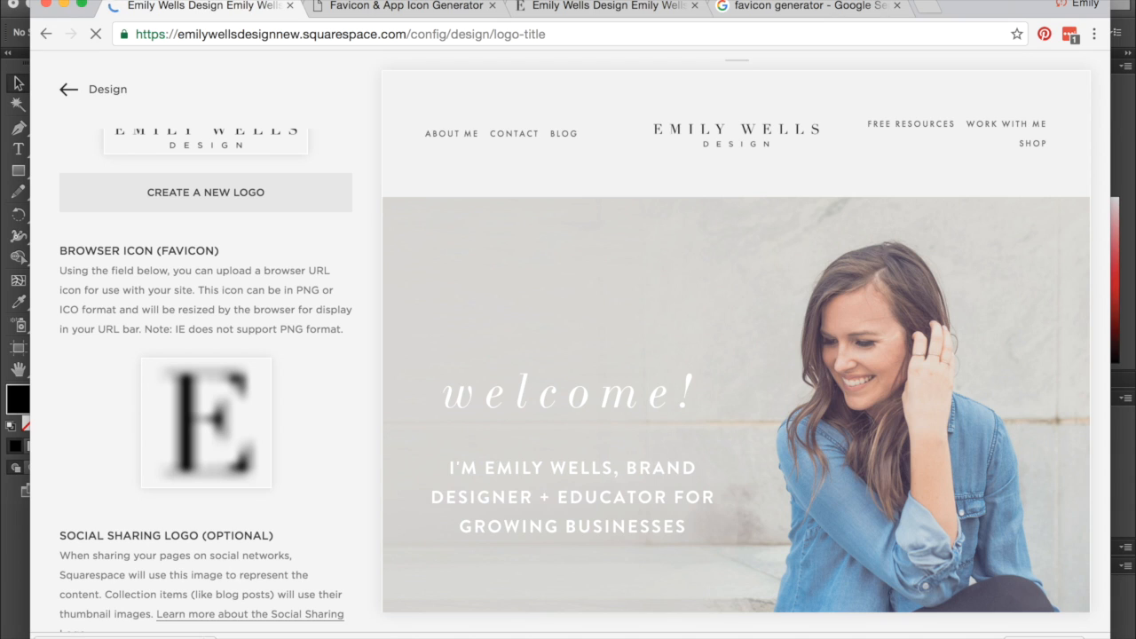
# - Clear Chrome's browsing history, download history, cookies and cached files from the beginning of time
pyautogui.click(281, 298)
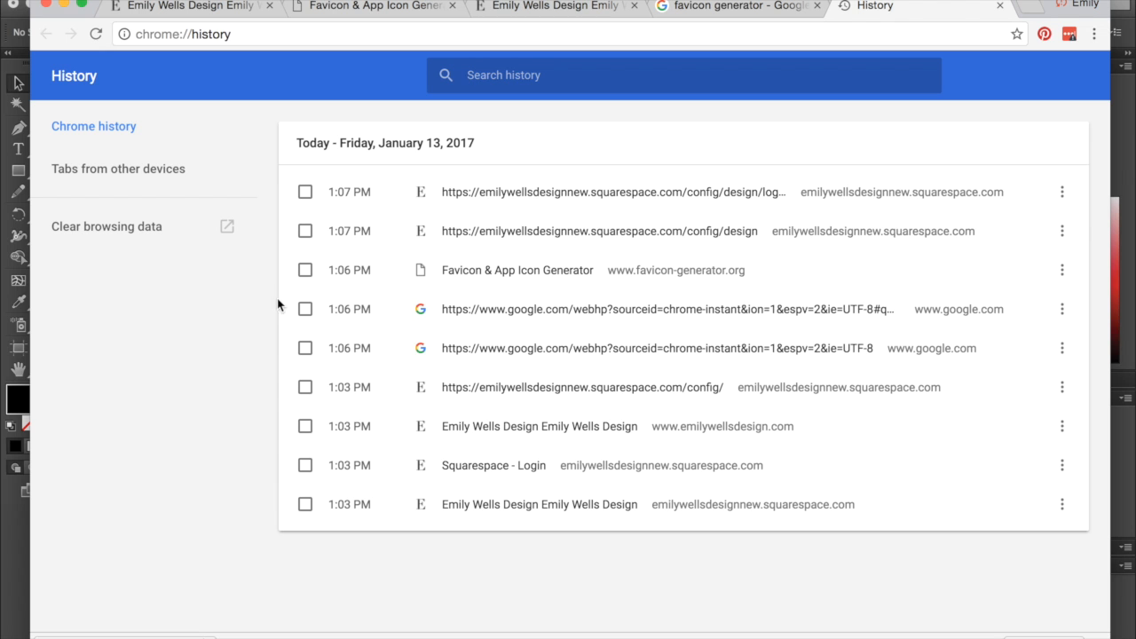
pyautogui.click(133, 227)
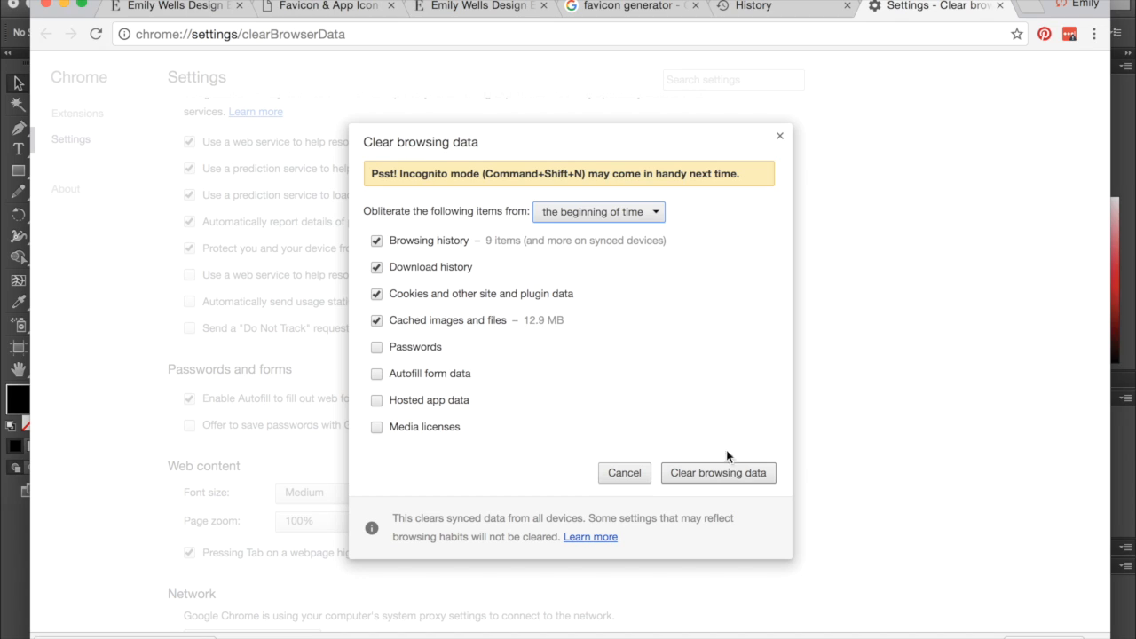
pyautogui.click(731, 475)
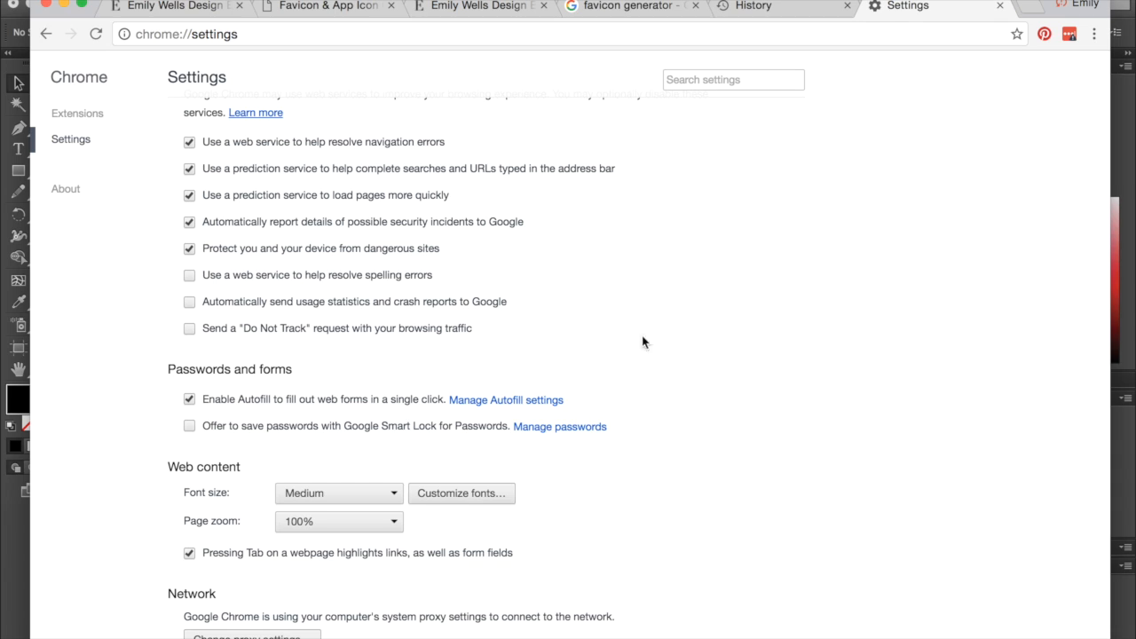
pyautogui.click(521, 18)
pyautogui.click(525, 33)
pyautogui.press('Return')
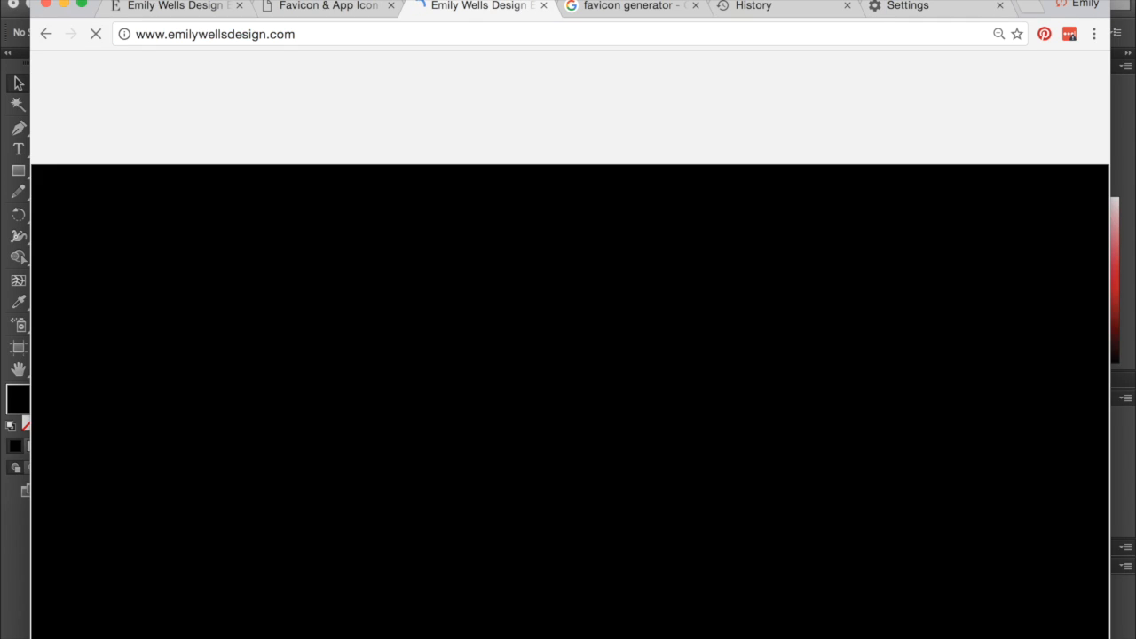